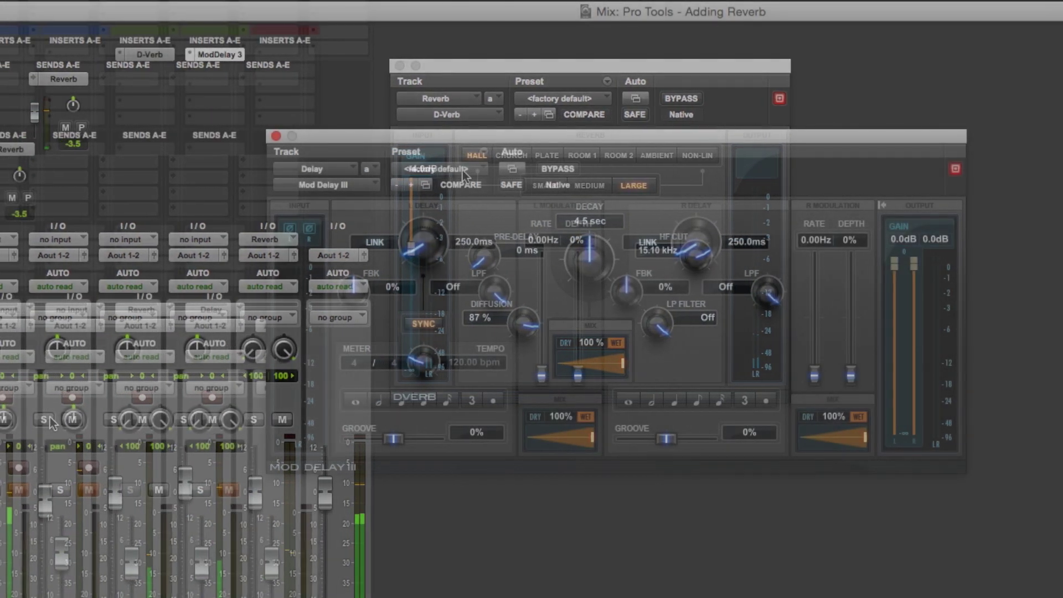
Step: Load the Drums_w_Mod preset from the Mod Delay III preset list
click(463, 171)
scroll(541, 102, up, 5)
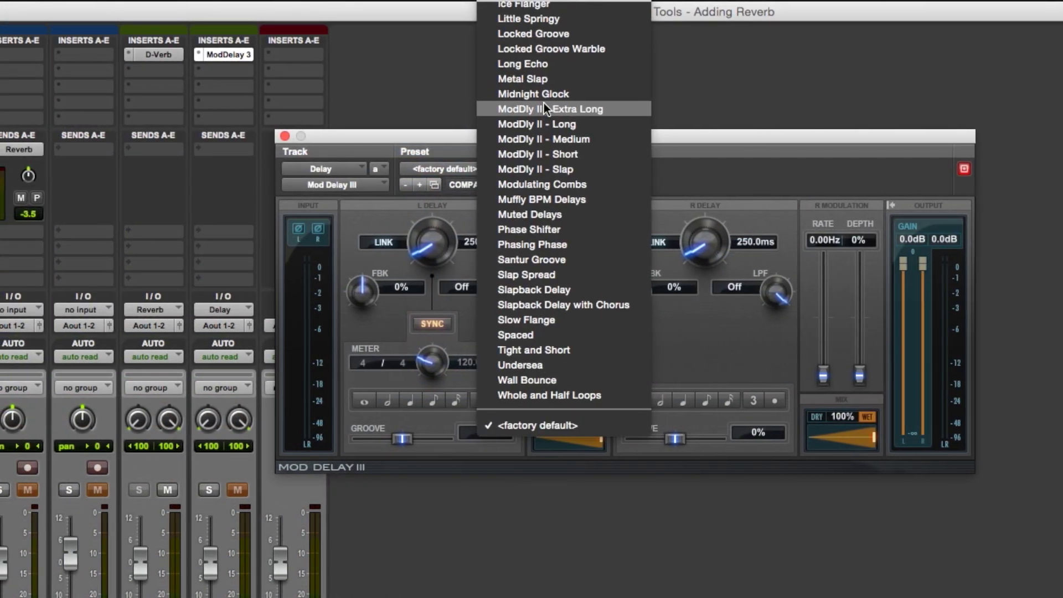
scroll(548, 100, up, 2)
scroll(551, 100, up, 2)
scroll(556, 101, up, 3)
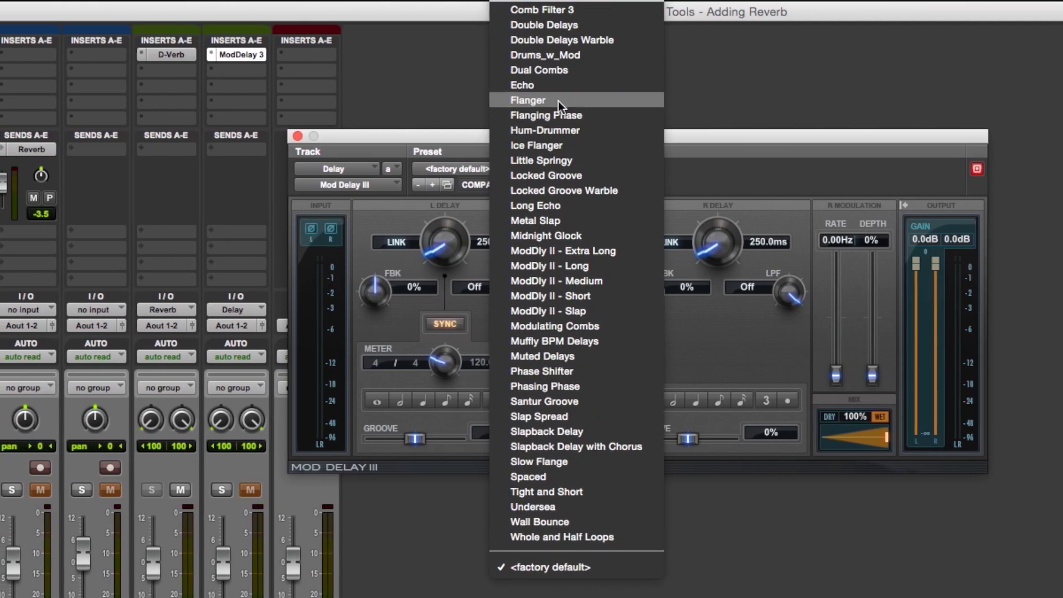
scroll(564, 95, up, 3)
click(573, 88)
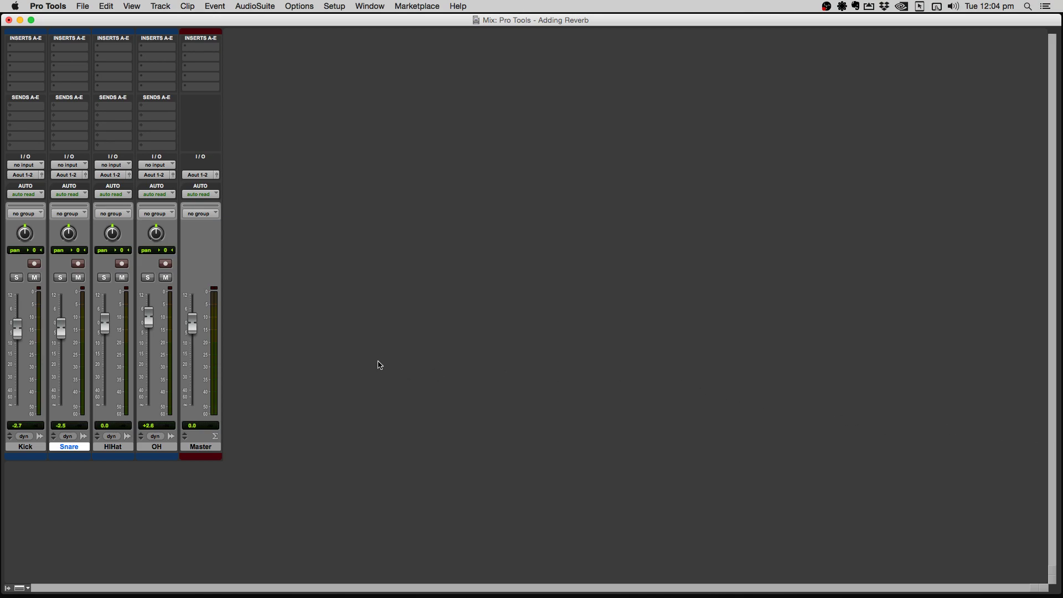
Step: Start spacebar playback of the dry Kick, Snare, HiHat and OH mix
key(space)
Step: Route Snare's send A to a new track and select its default name 'Aux 1'
click(70, 109)
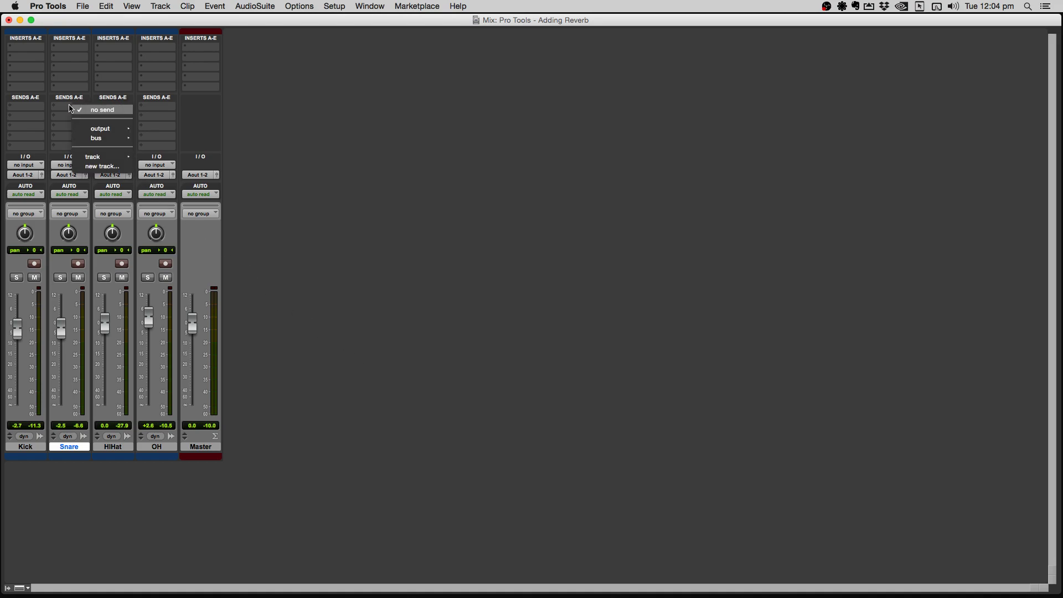
click(109, 166)
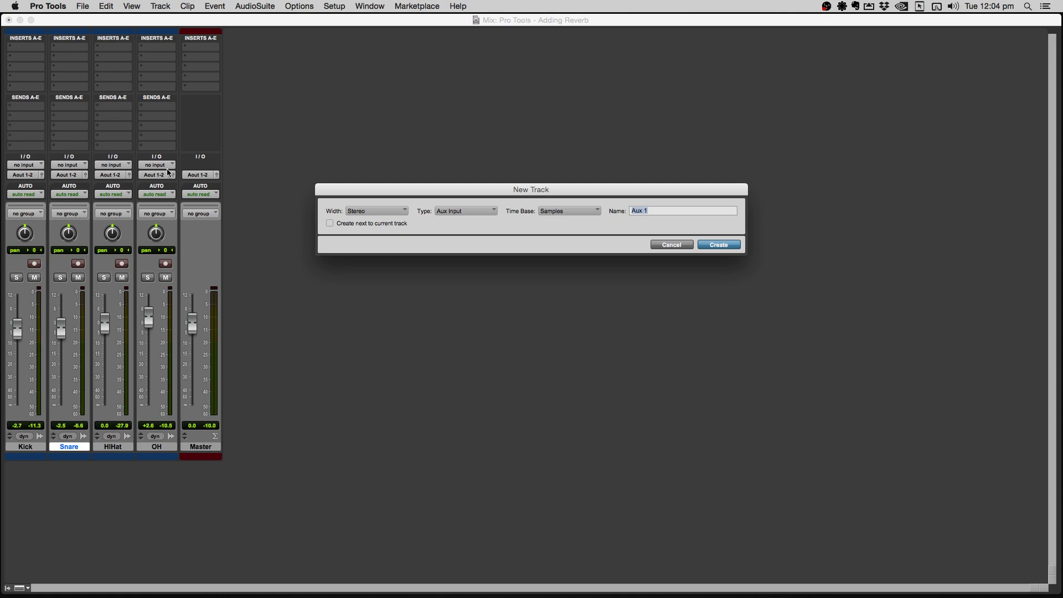
double_click(655, 209)
triple_click(654, 209)
text(Reverb)
Step: Create the Reverb aux, move it between OH and Master, and close Snare's send window
click(719, 244)
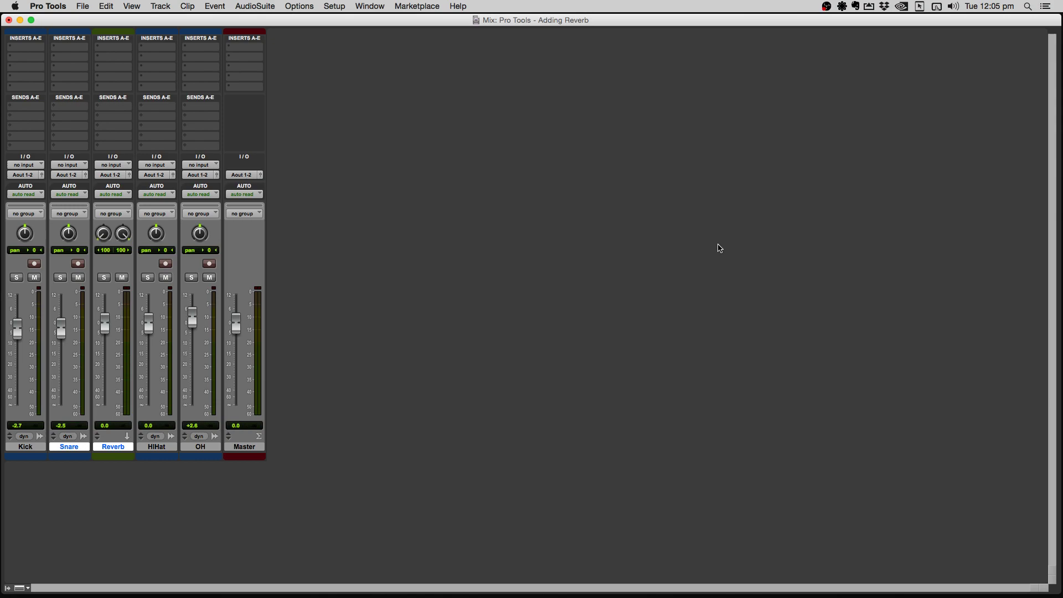
click(151, 449)
click(114, 449)
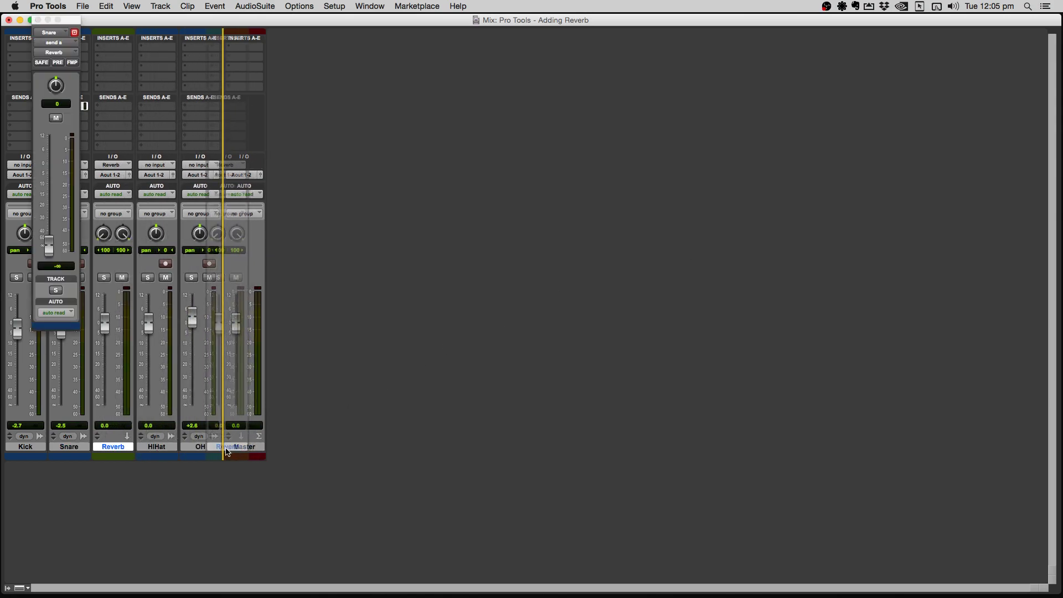
drag(114, 449, 204, 408)
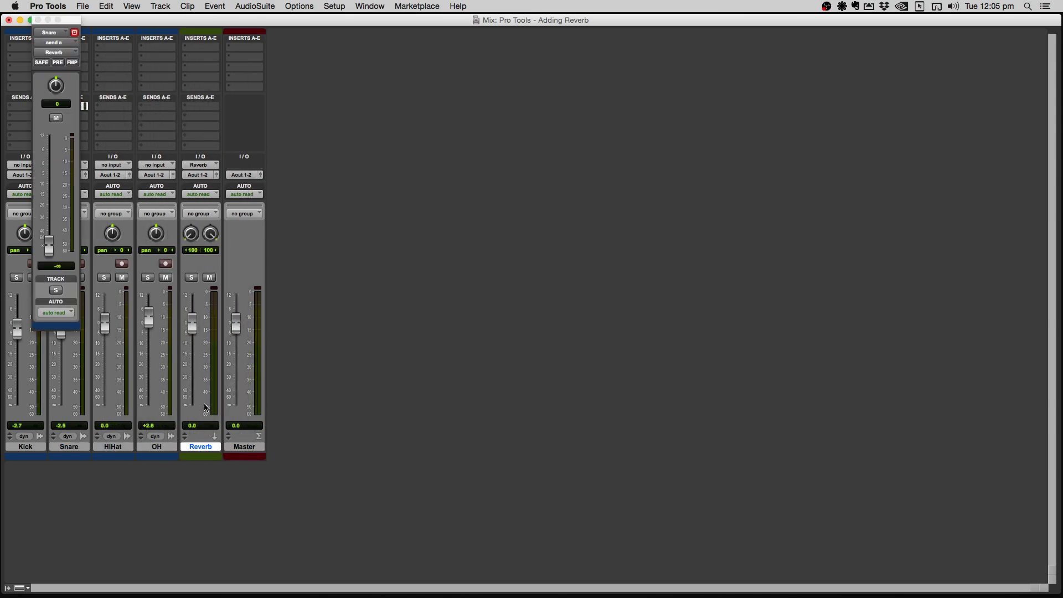
click(37, 23)
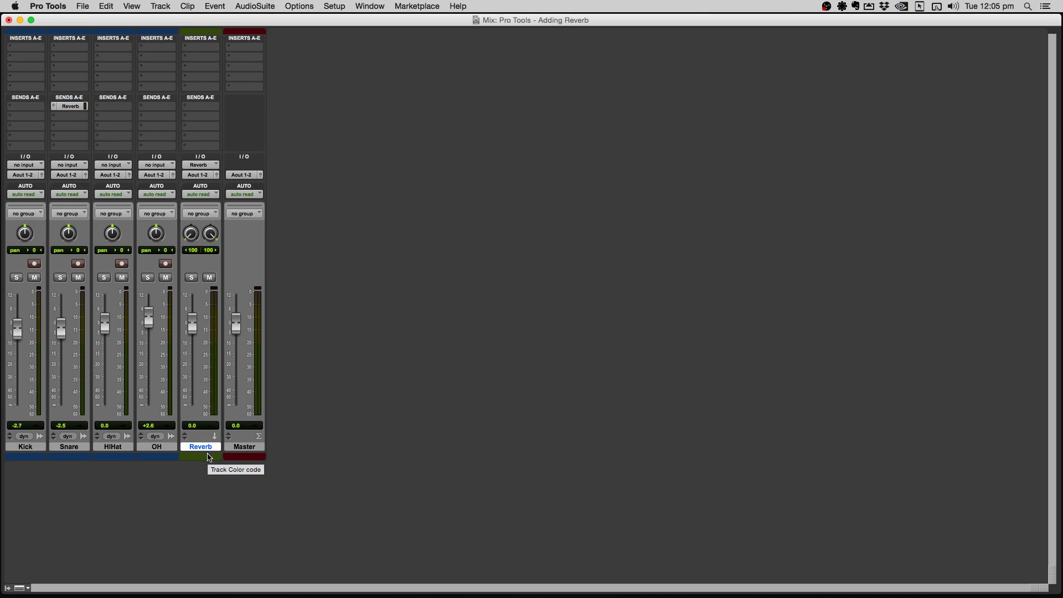
Step: Insert D-Verb (stereo) in the Reverb aux track's first insert slot
click(194, 47)
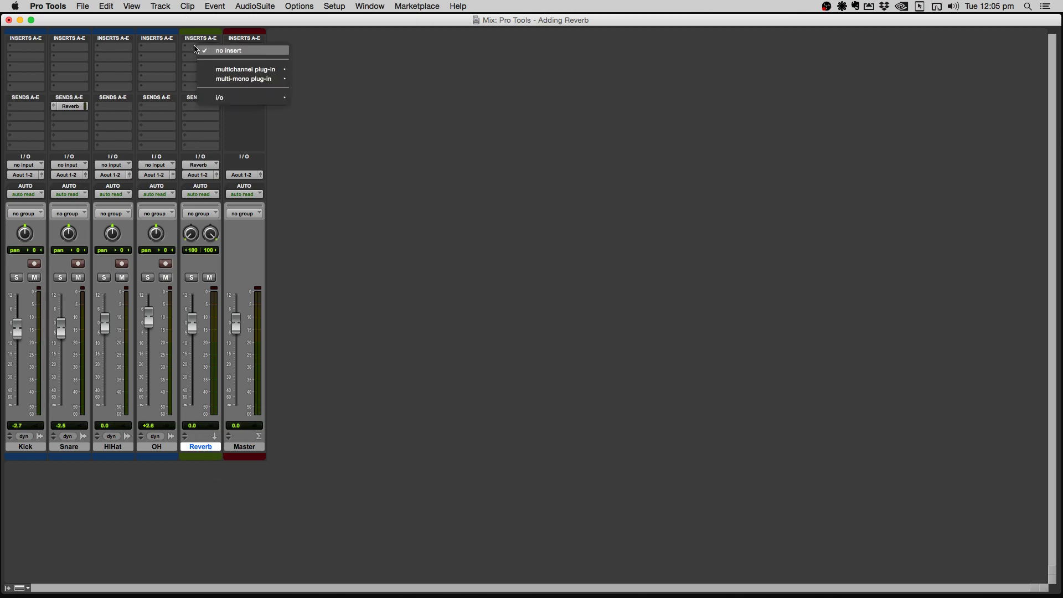
mouse_move(245, 69)
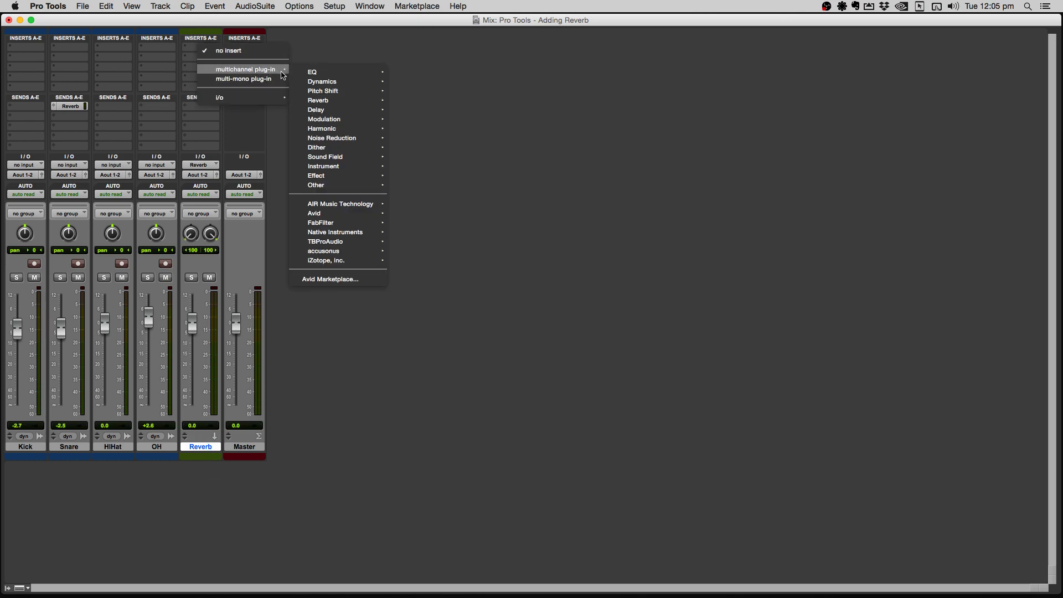
mouse_move(319, 101)
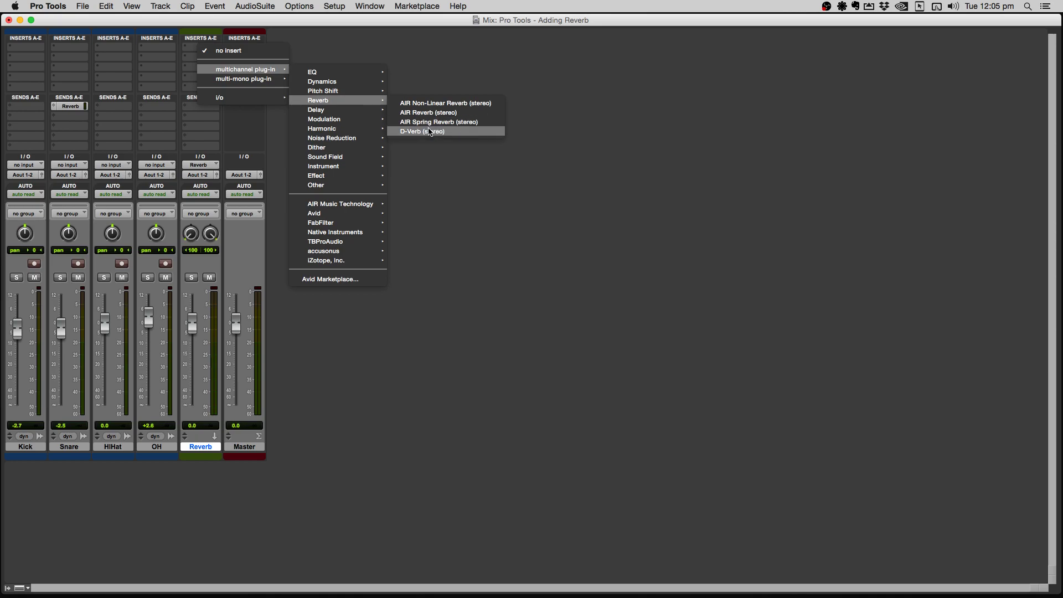
click(429, 132)
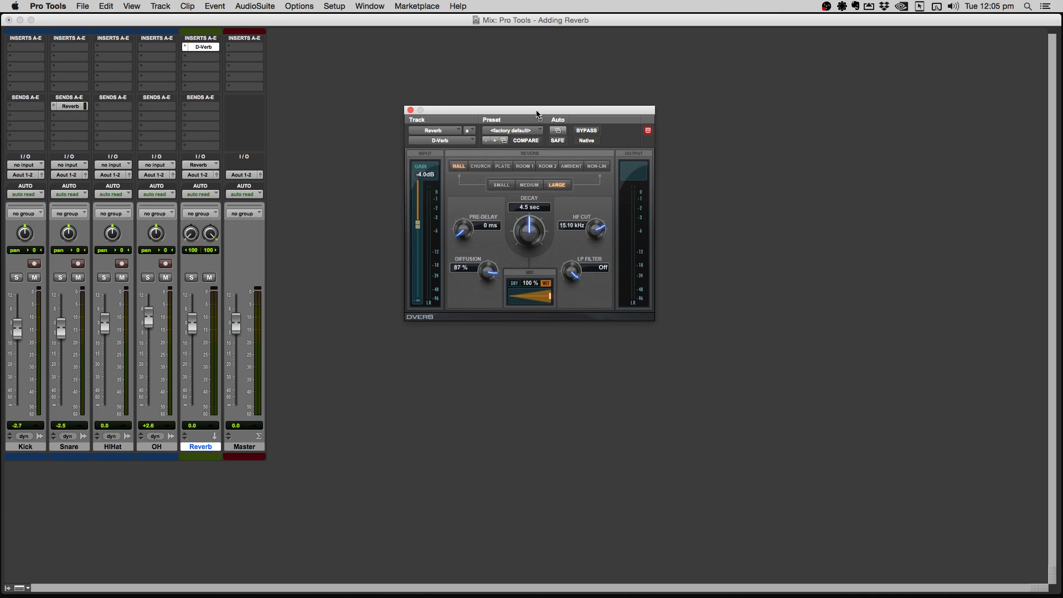
drag(536, 114, 407, 102)
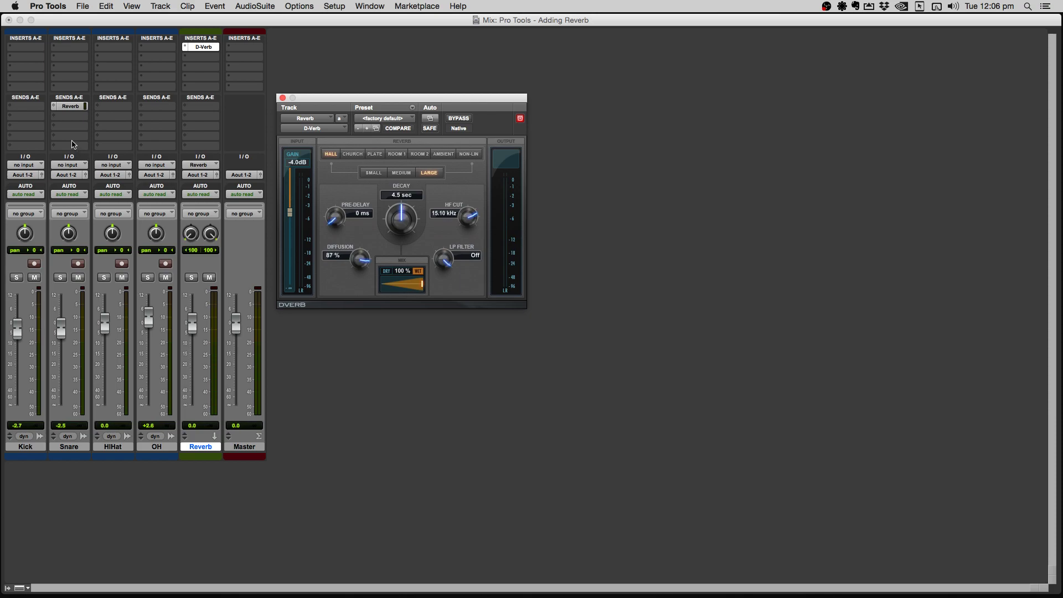
Step: Raise Snare's Reverb send to about -3.6 dB during playback, then solo Snare
click(52, 110)
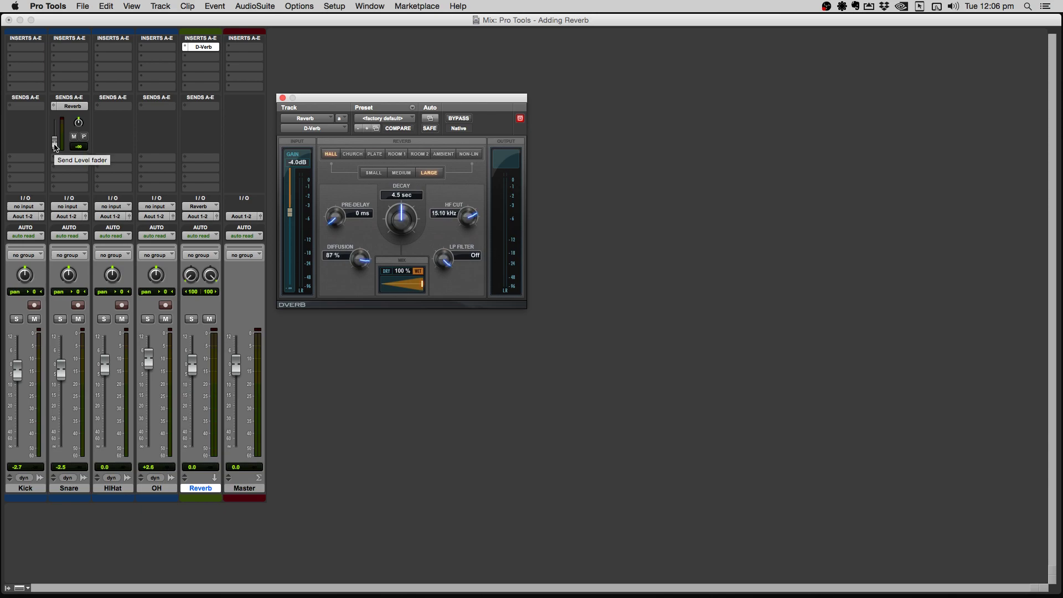
drag(55, 148, 55, 131)
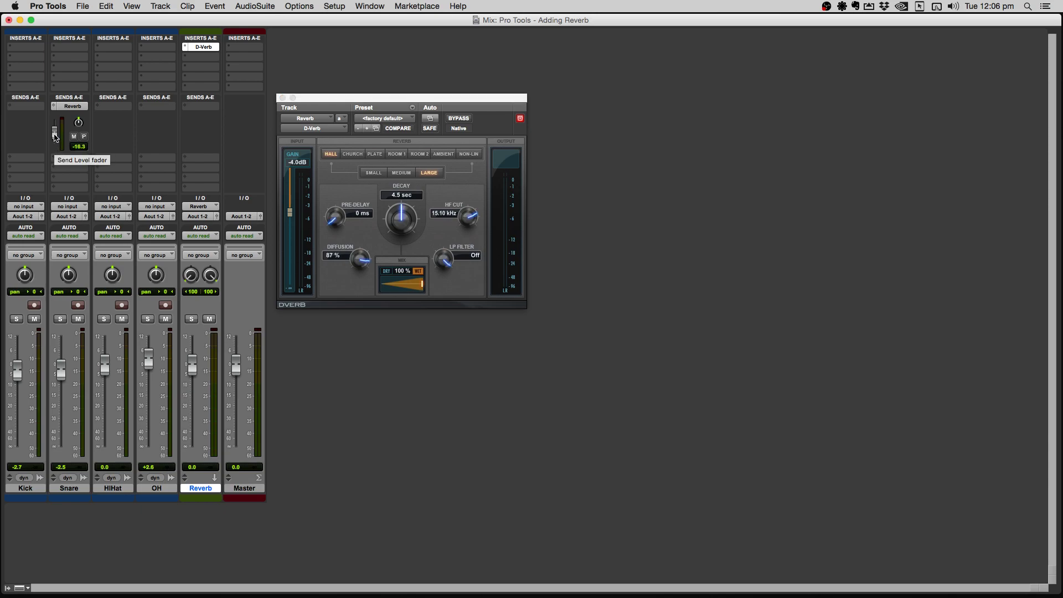
key(space)
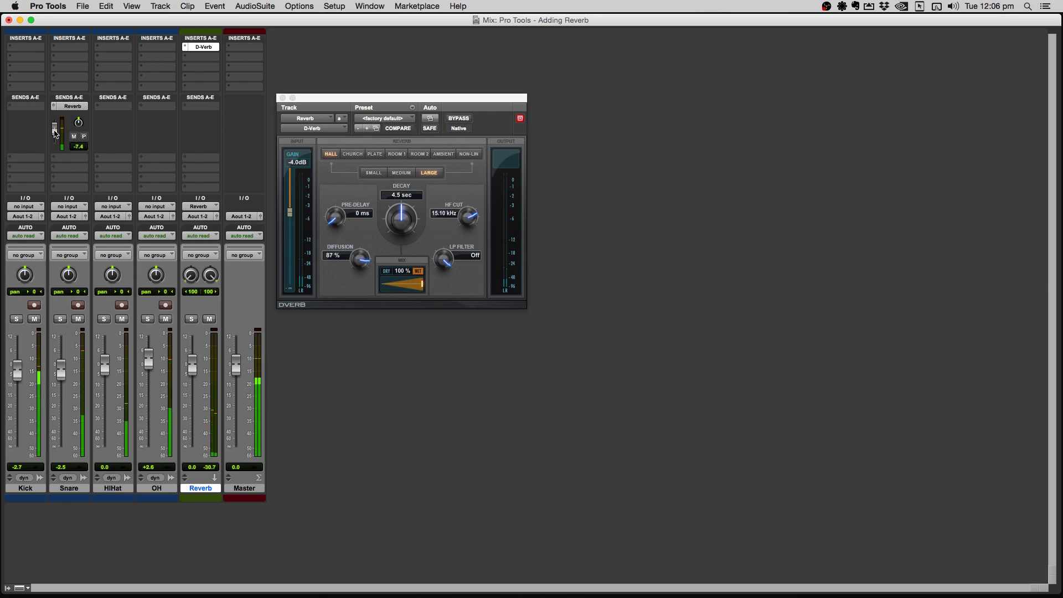
drag(54, 130, 55, 129)
click(63, 319)
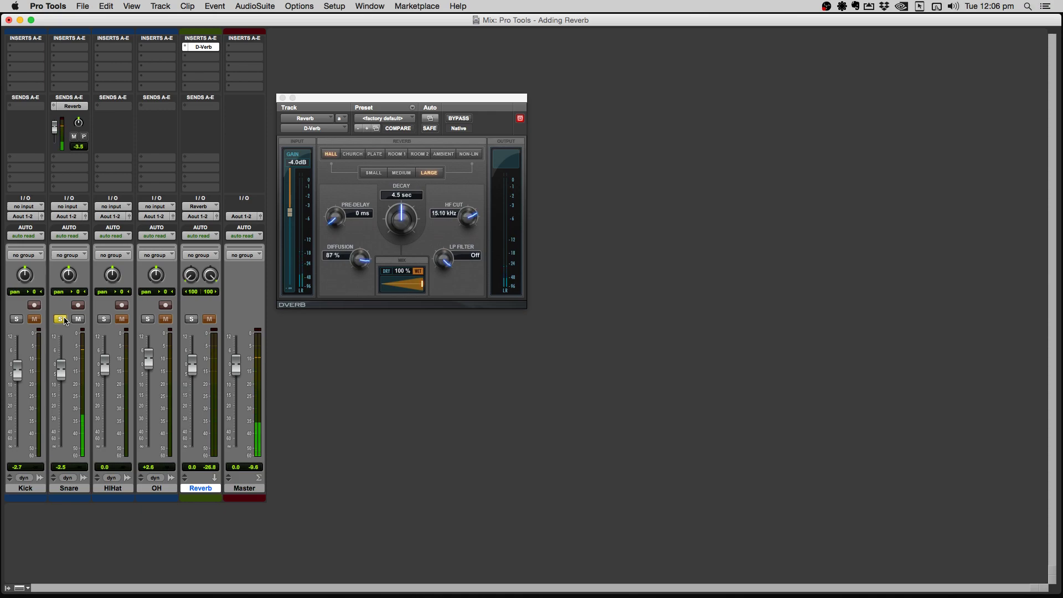
Step: Make the Reverb return solo-safe with a Cmd-click on its Solo button
super+click(192, 319)
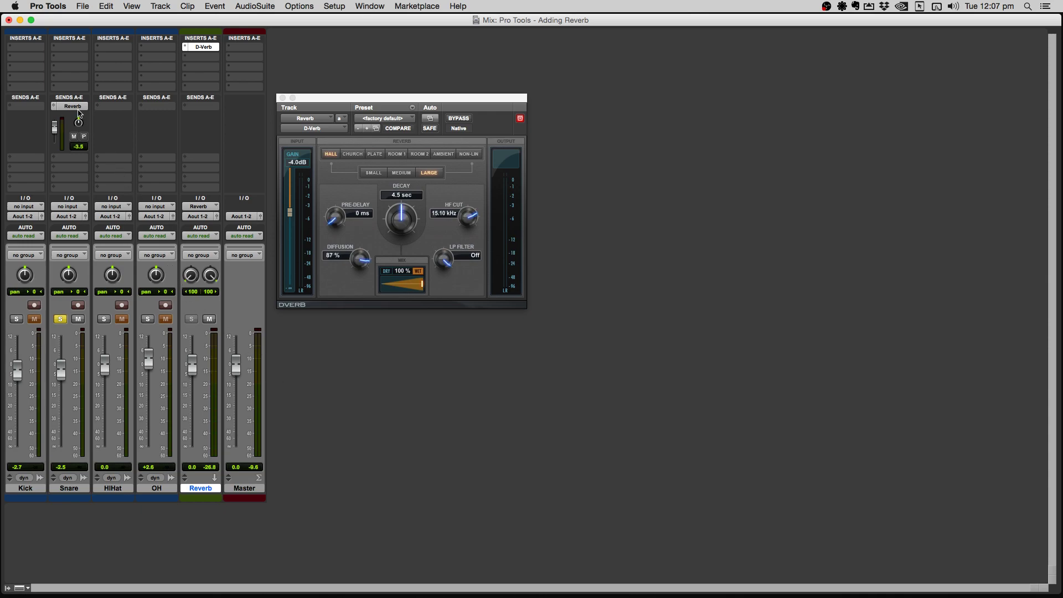
Step: Route HiHat and Kick sends to the Reverb aux, with Kick's send at -9.9 dB
click(108, 110)
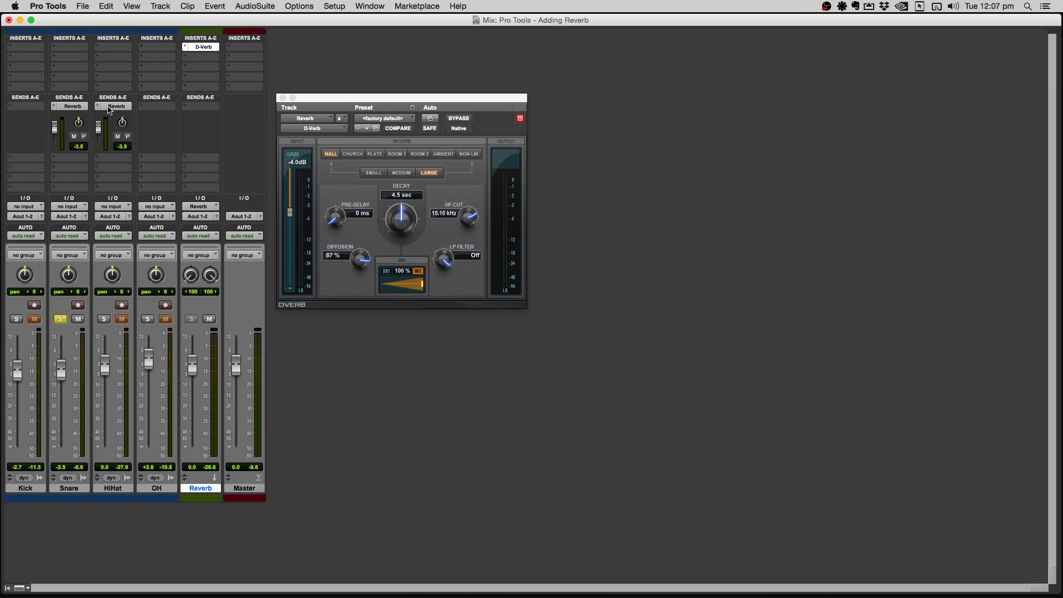
click(15, 110)
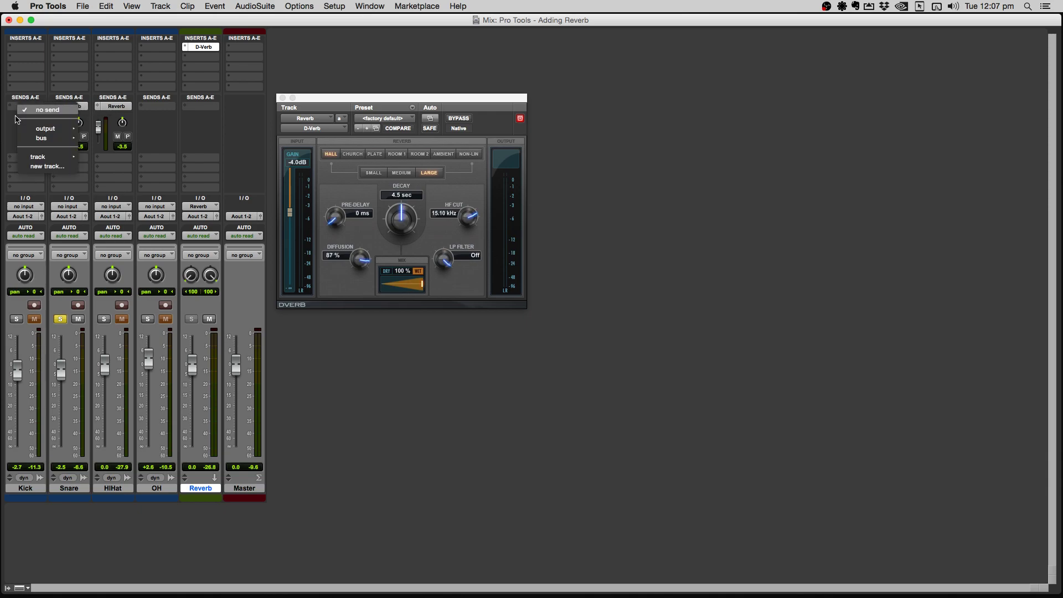
mouse_move(42, 157)
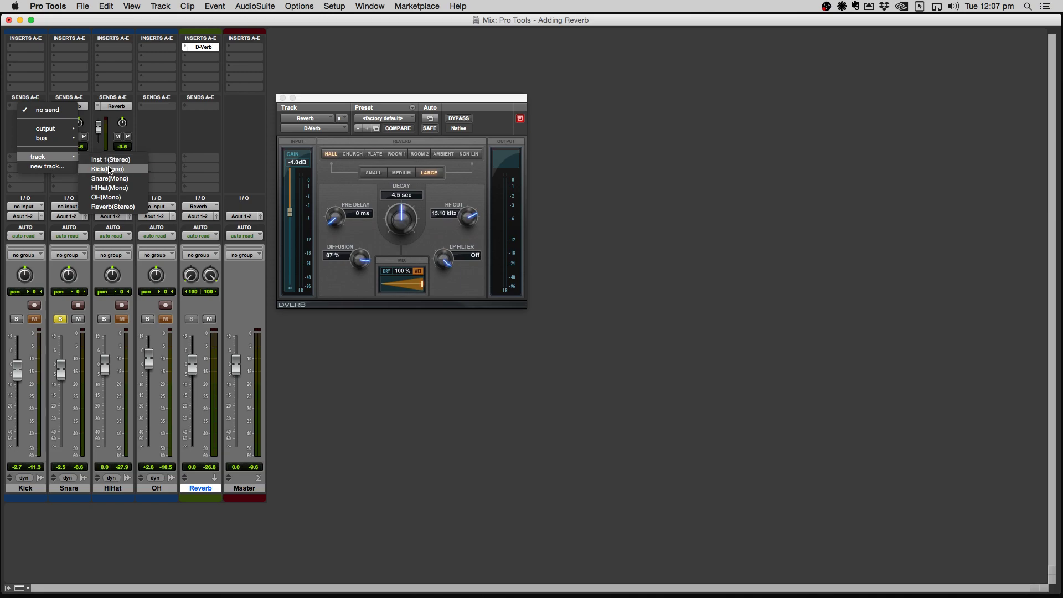
click(116, 208)
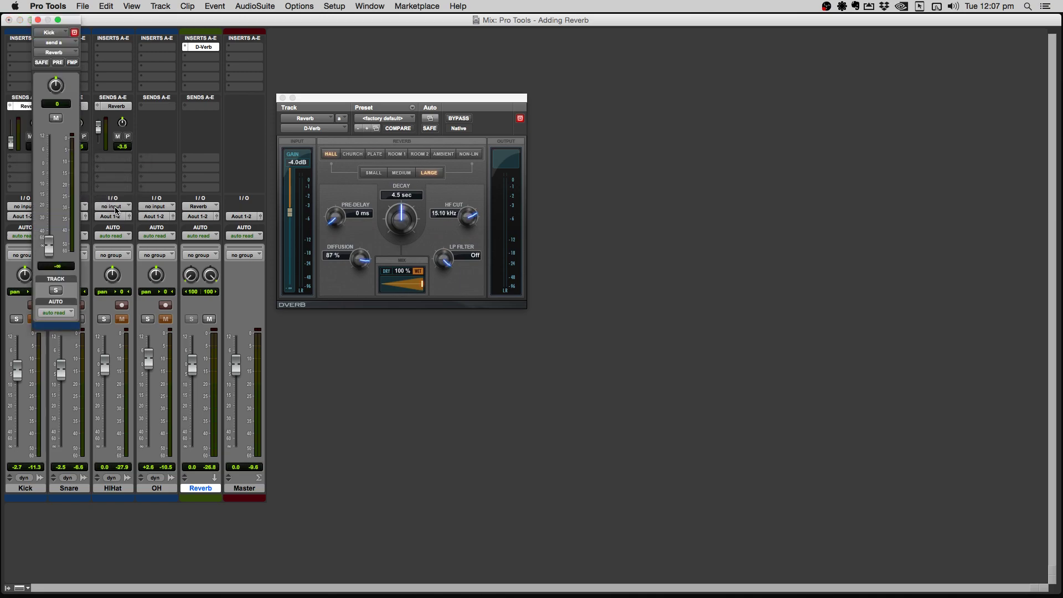
click(38, 19)
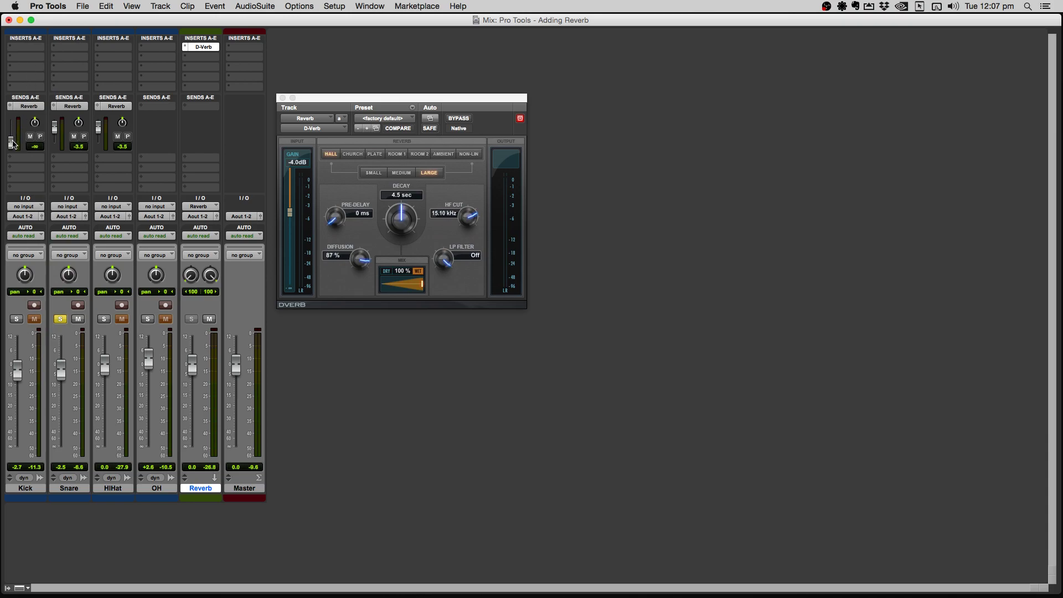
drag(13, 144, 12, 131)
Step: Create a stereo aux 'Delay' from Snare's second send and close the send window
click(72, 162)
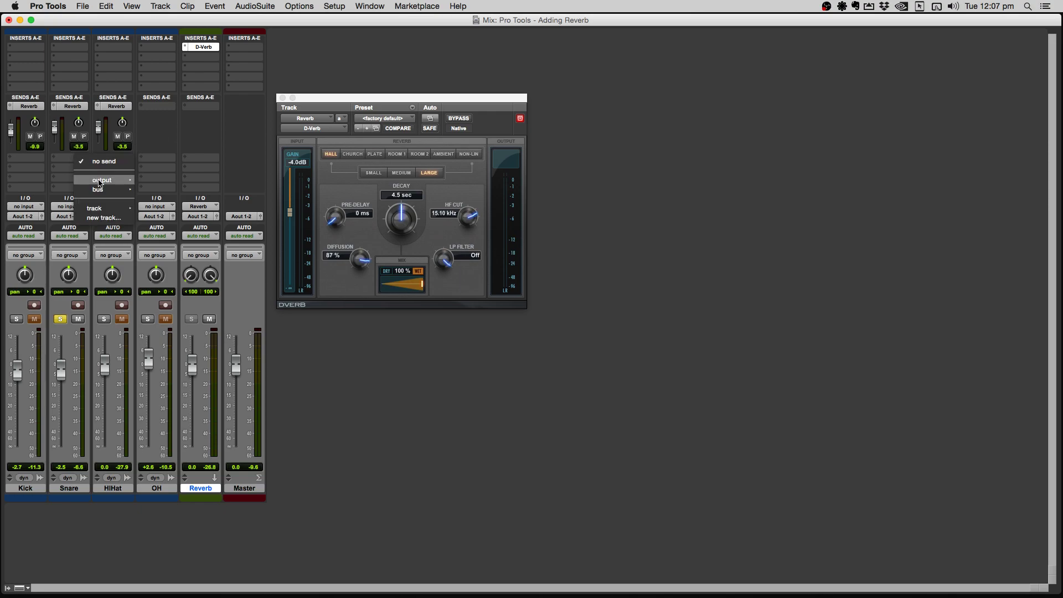
click(110, 219)
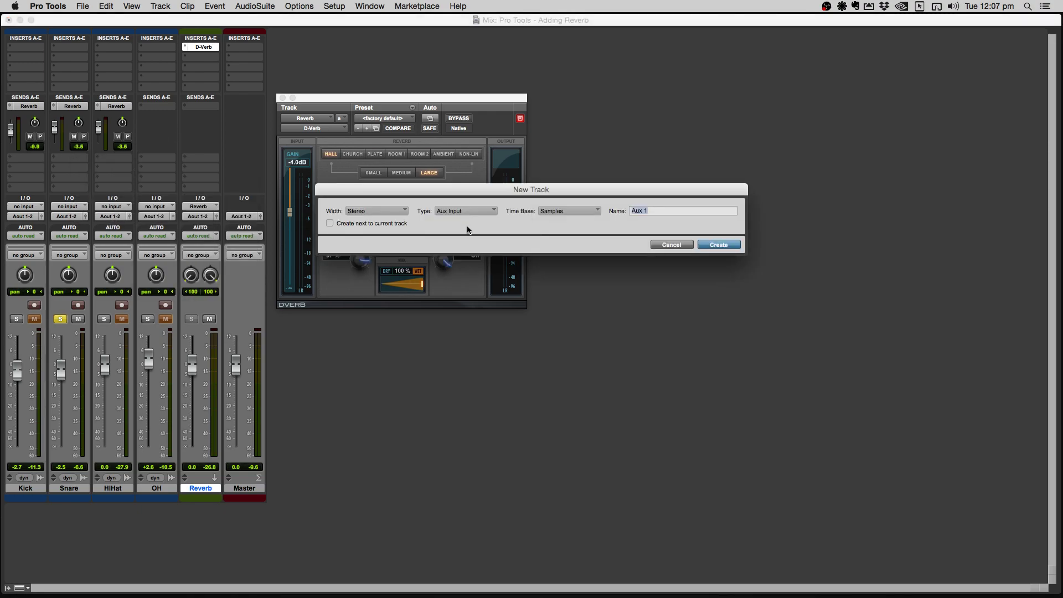
text(Dey)
text(y)
click(711, 245)
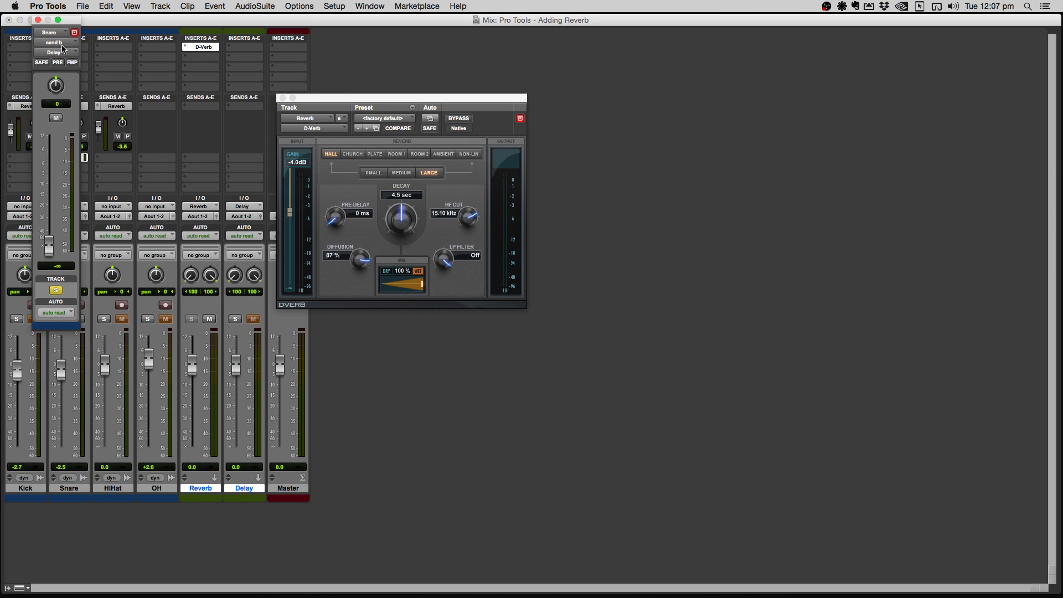
click(36, 18)
click(244, 47)
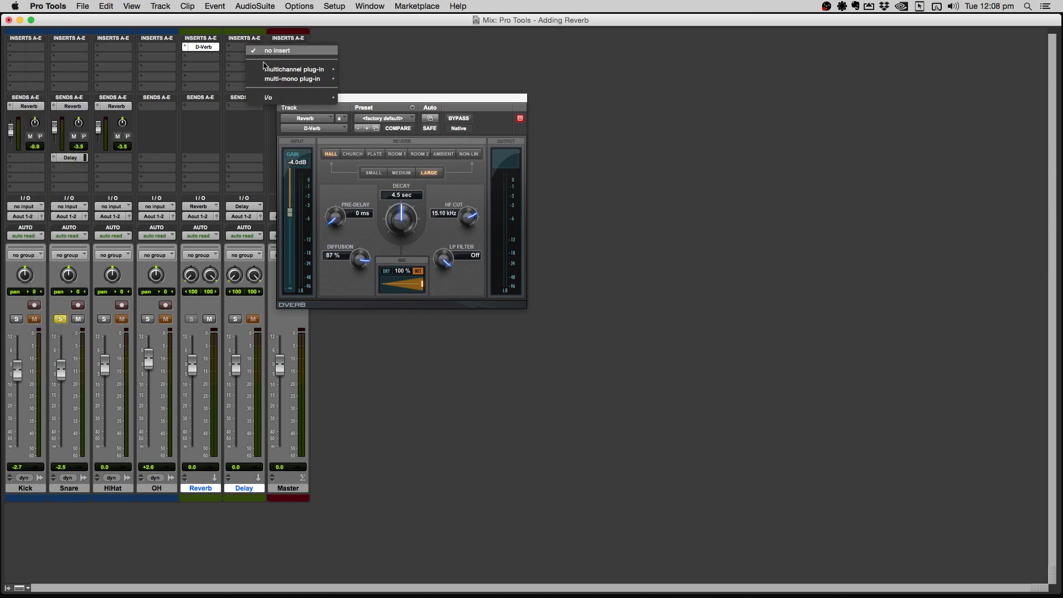
mouse_move(365, 110)
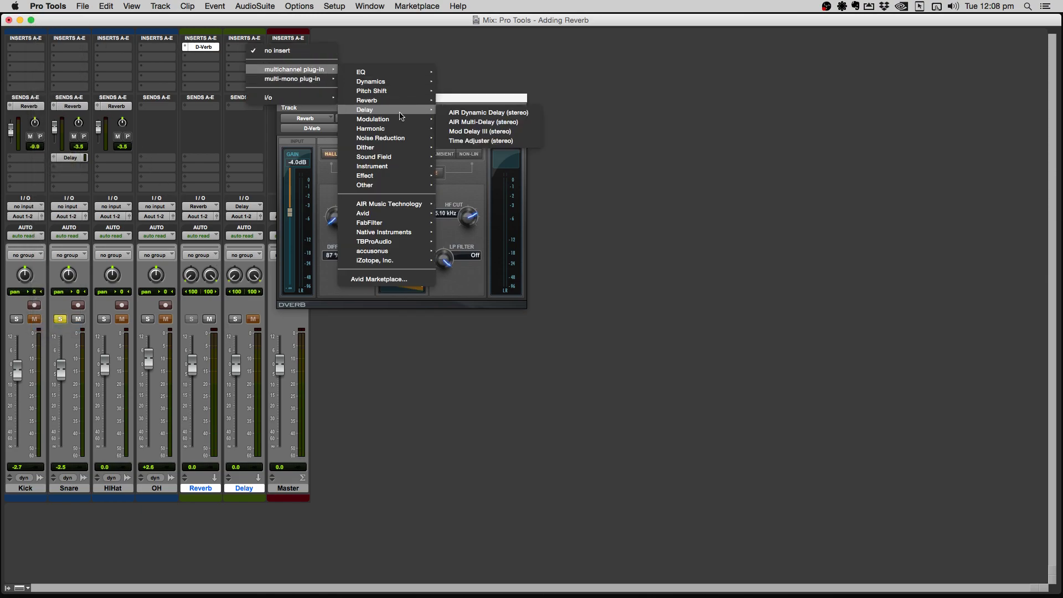
Step: Insert Mod Delay III with Drums_w_Mod on Delay; raise Snare's Delay send to about -12 dB
click(474, 131)
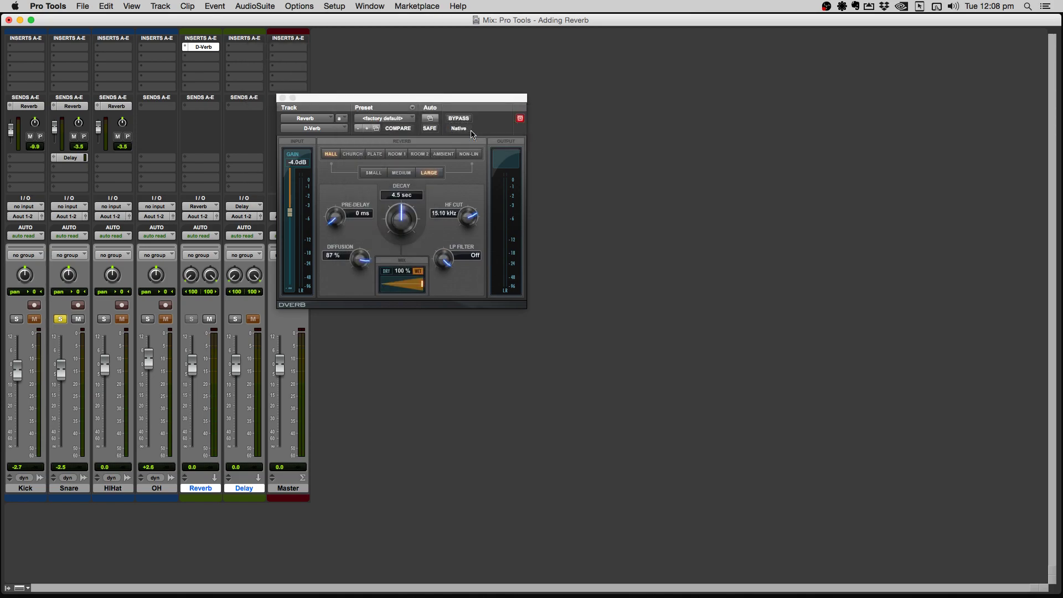
click(399, 119)
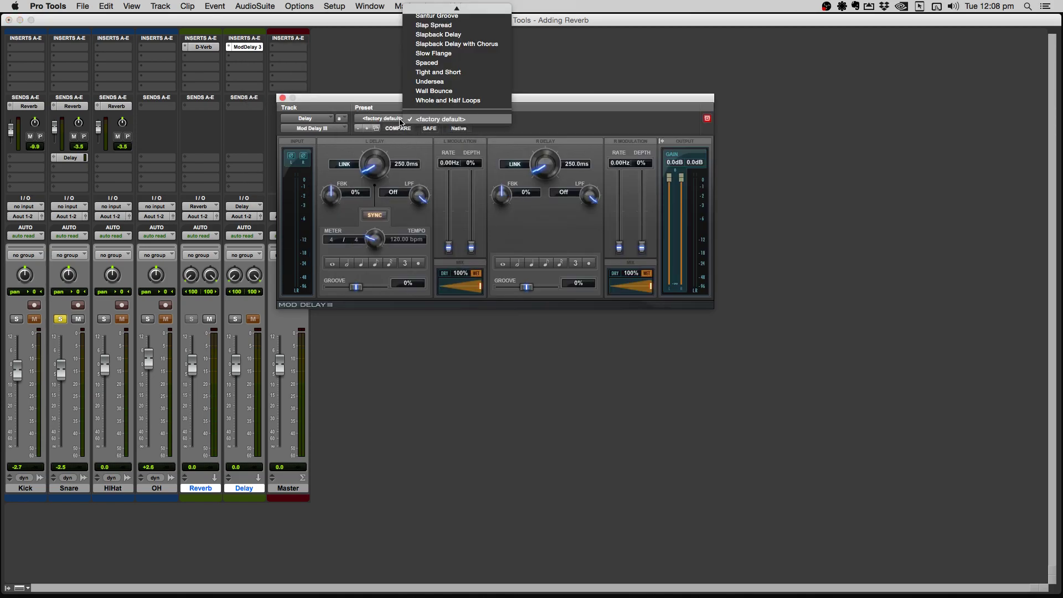
scroll(437, 90, up, 2)
scroll(441, 86, up, 3)
scroll(442, 83, up, 3)
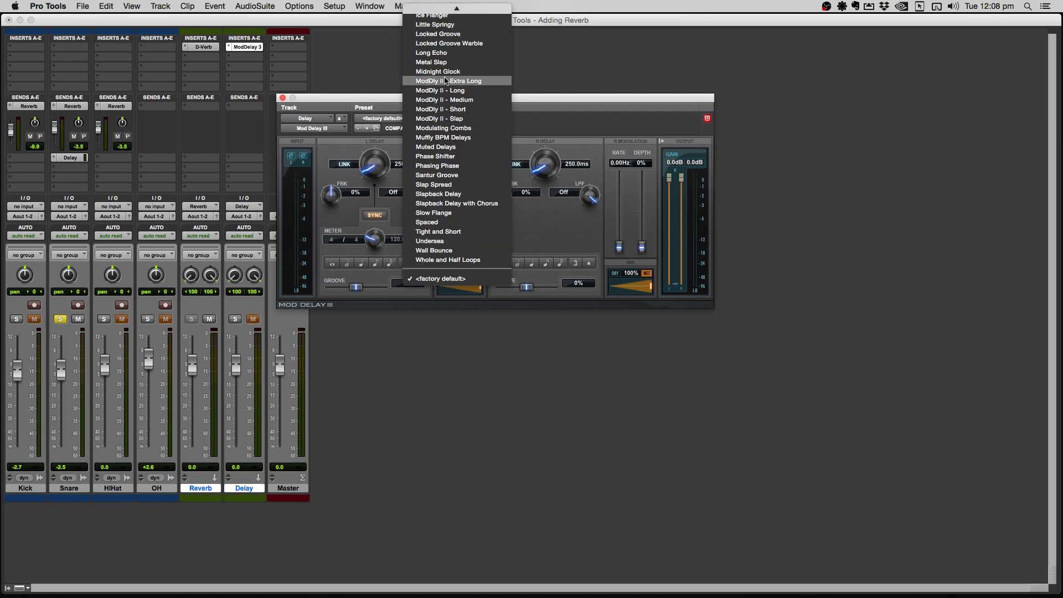
scroll(447, 78, up, 3)
scroll(449, 76, up, 3)
scroll(451, 74, up, 3)
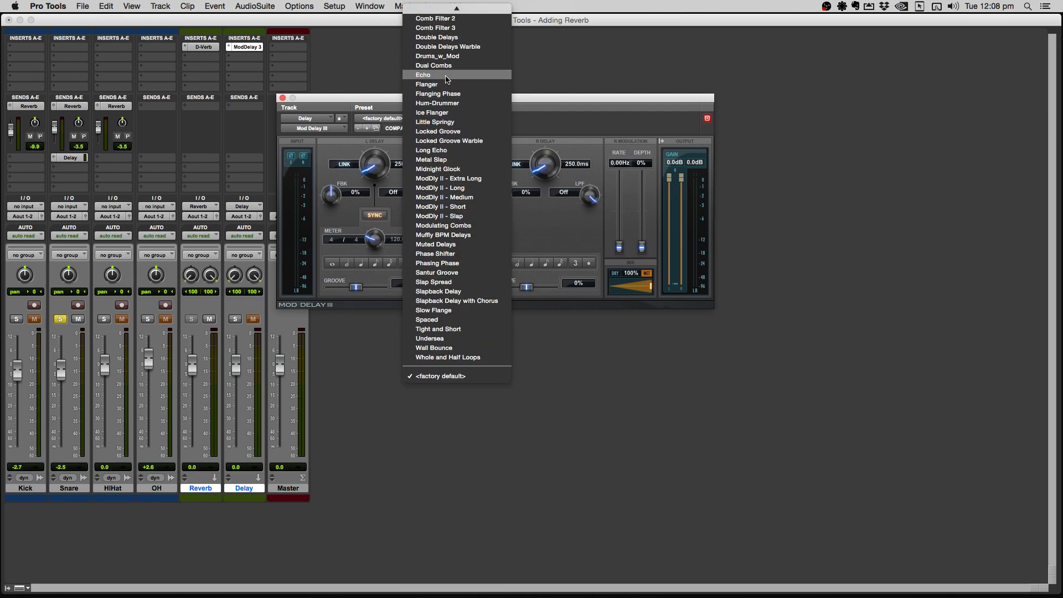
scroll(454, 71, up, 2)
click(454, 65)
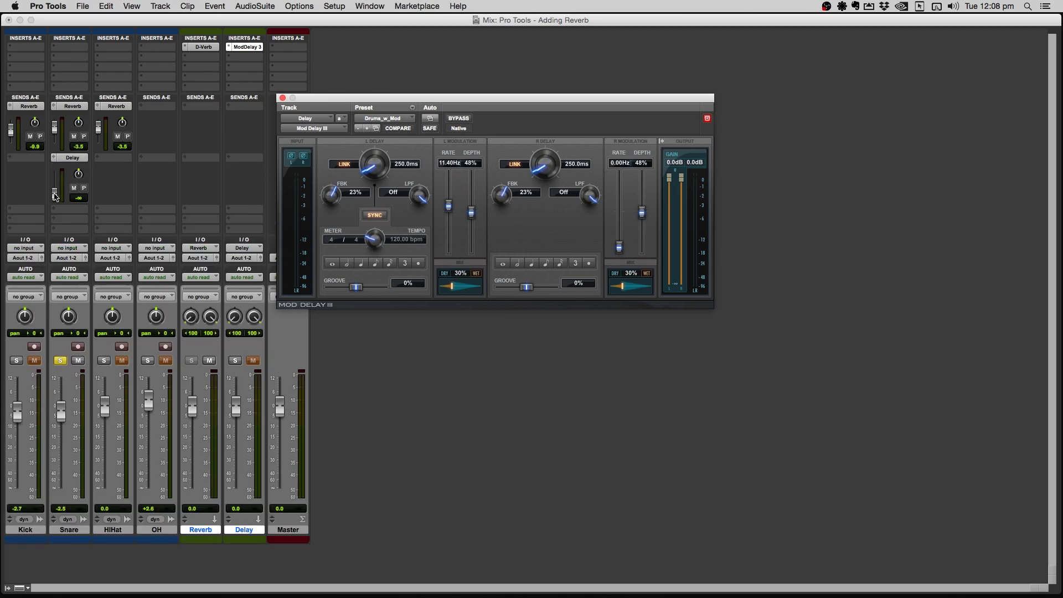
drag(55, 196, 56, 183)
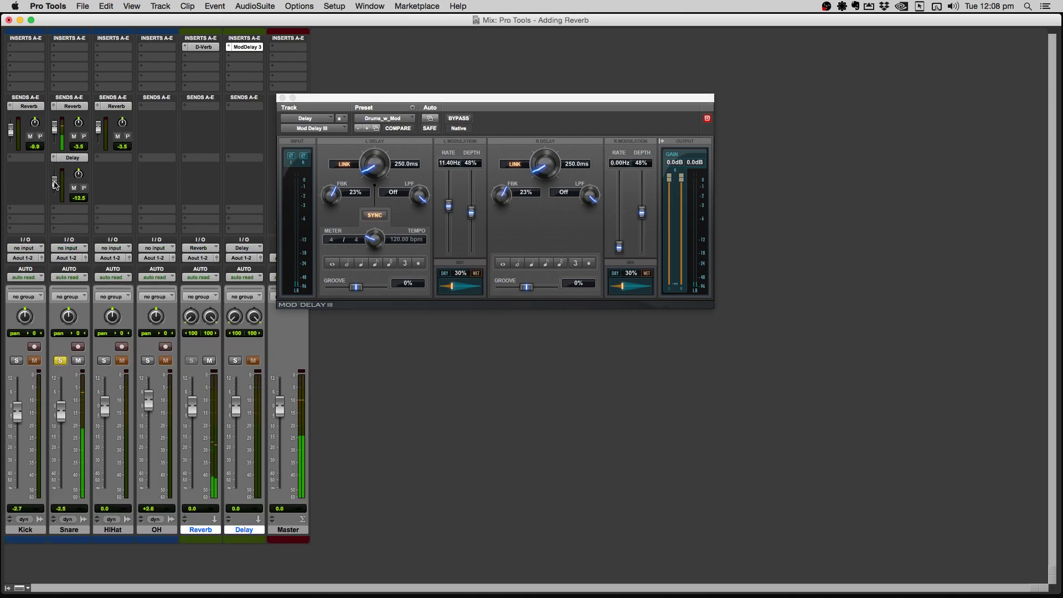